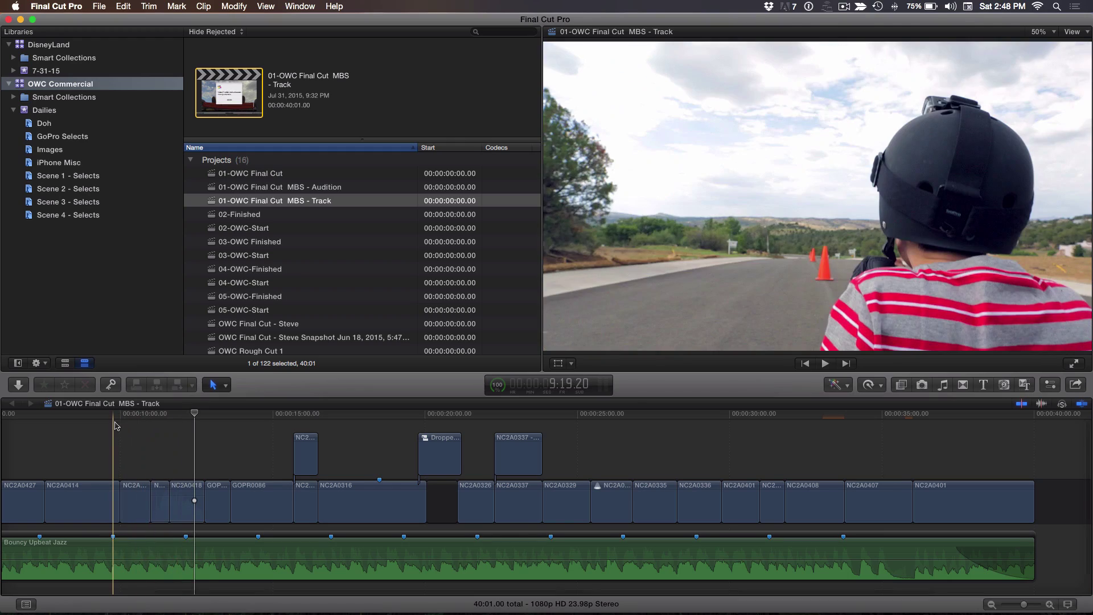
- Park the playhead on the over-the-shoulder iPad shot and select clip NC2A0408
{"action": "scroll", "coordinate": [116, 425], "scroll_direction": "left", "scroll_amount": 3}
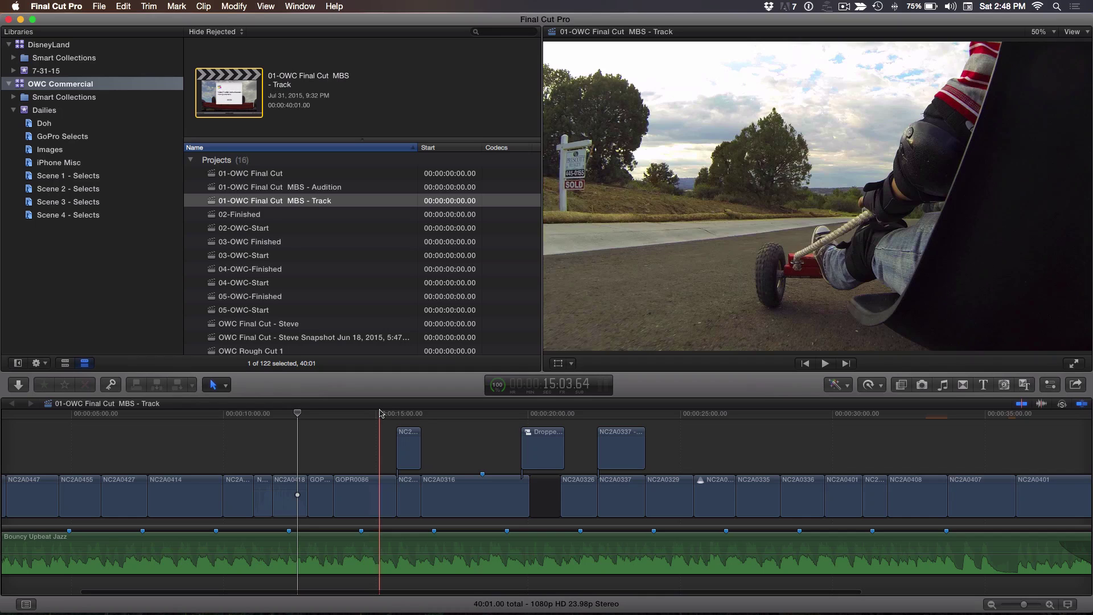
{"action": "scroll", "coordinate": [435, 415], "scroll_direction": "right", "scroll_amount": 1}
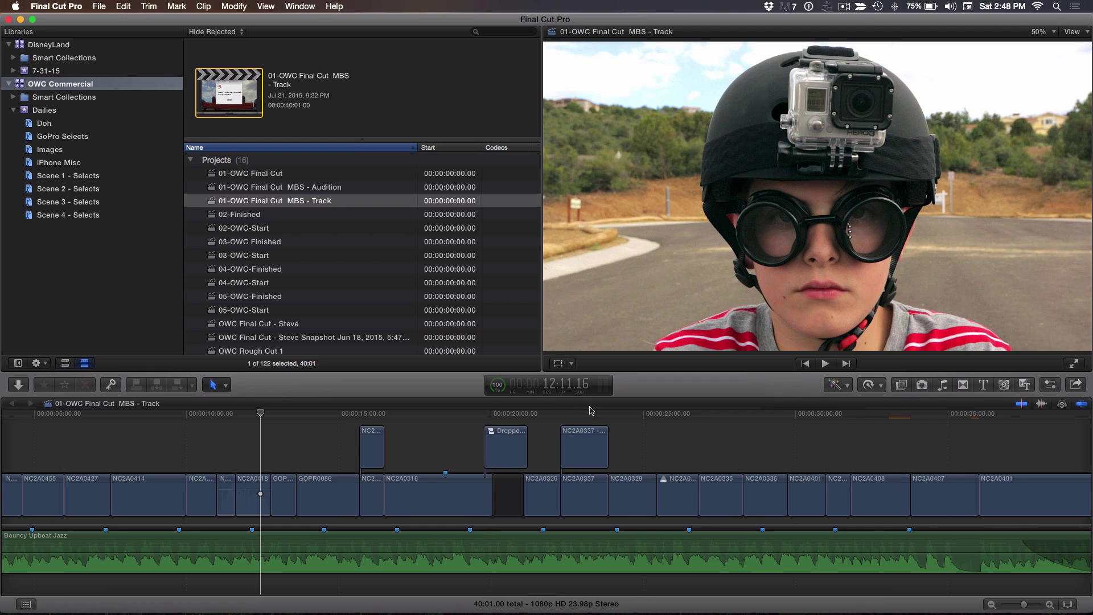
{"action": "scroll", "coordinate": [712, 419], "scroll_direction": "right", "scroll_amount": 3}
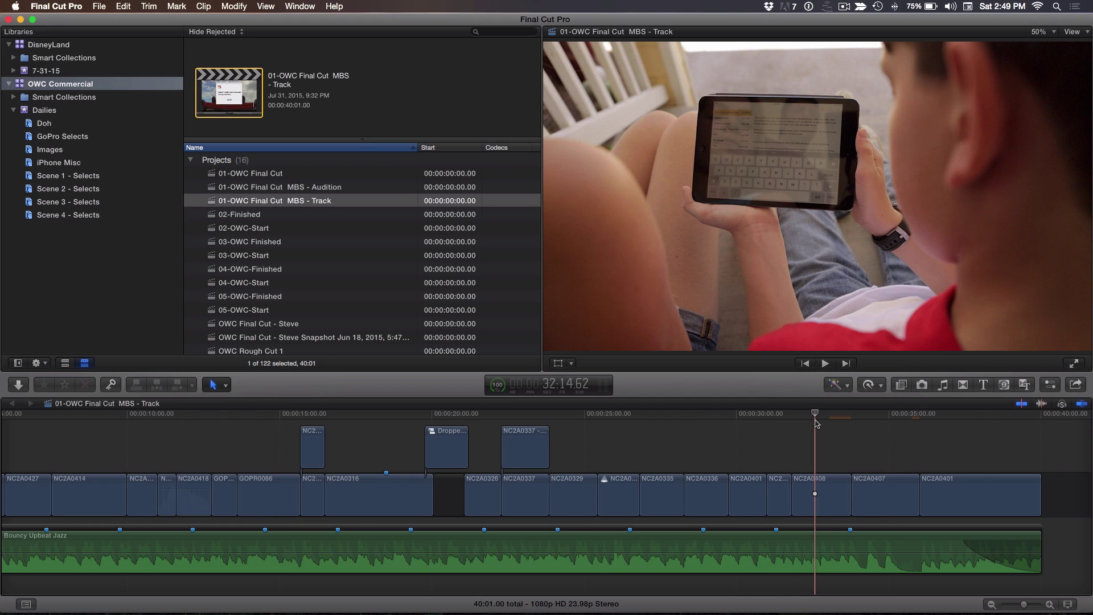
{"action": "key", "text": "c"}
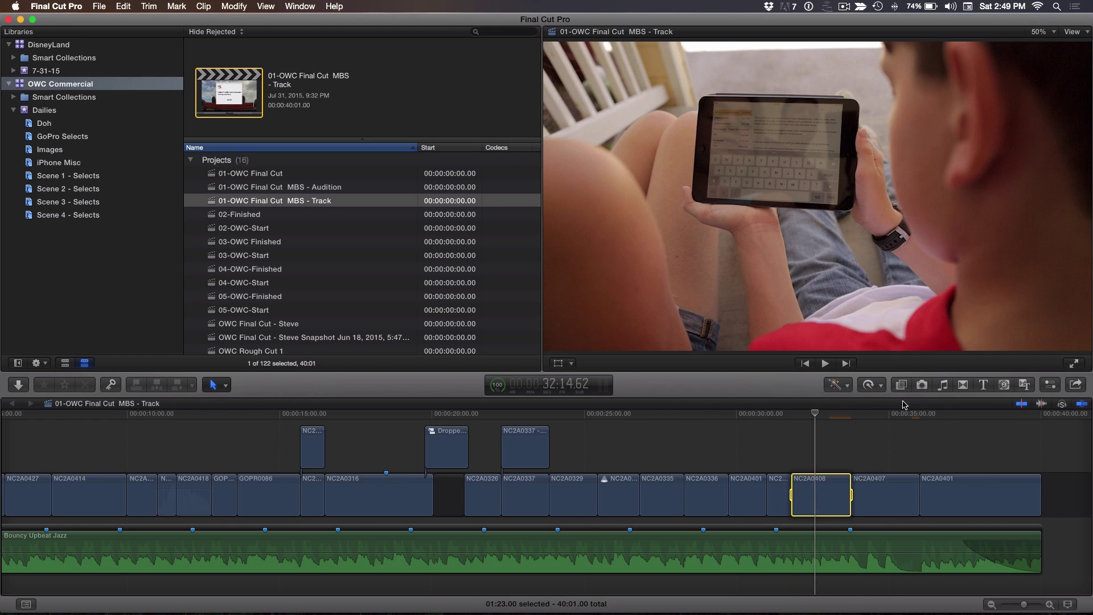
- Connect the C2 TrackX Track Layer generator above clip NC2A0408
{"action": "left_click", "coordinate": [1051, 388]}
{"action": "left_click", "coordinate": [1051, 388]}
{"action": "left_click", "coordinate": [1005, 385]}
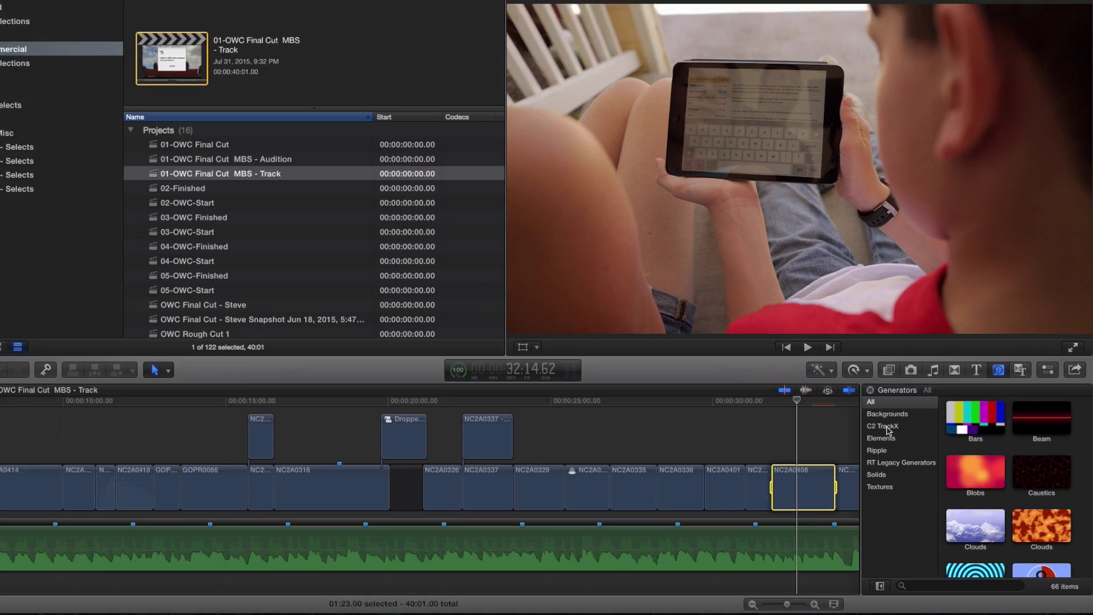
{"action": "left_click", "coordinate": [901, 441]}
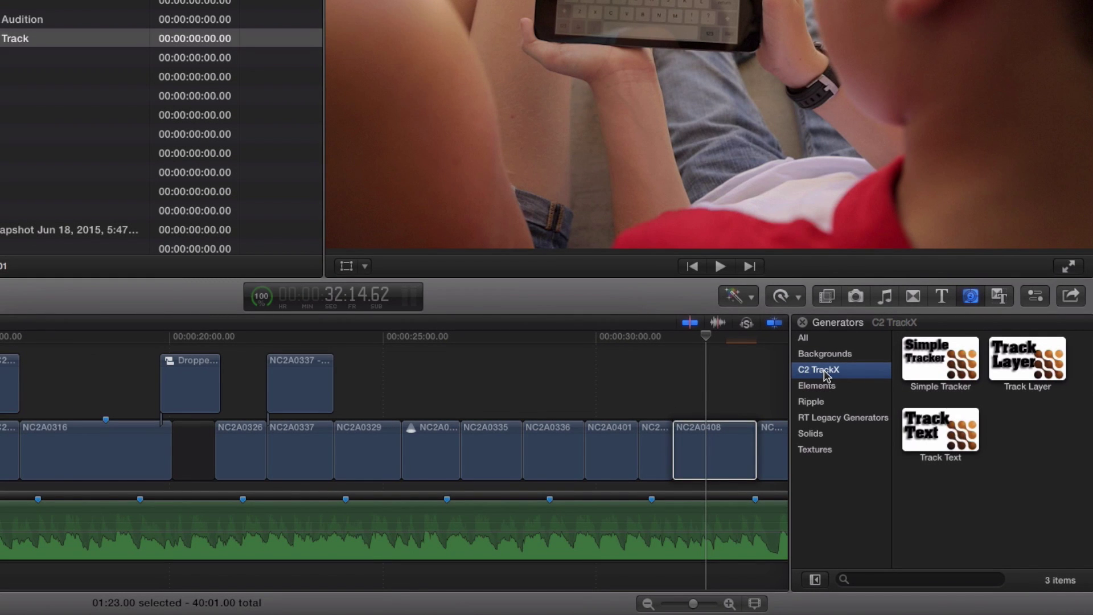
{"action": "left_click", "coordinate": [1025, 368]}
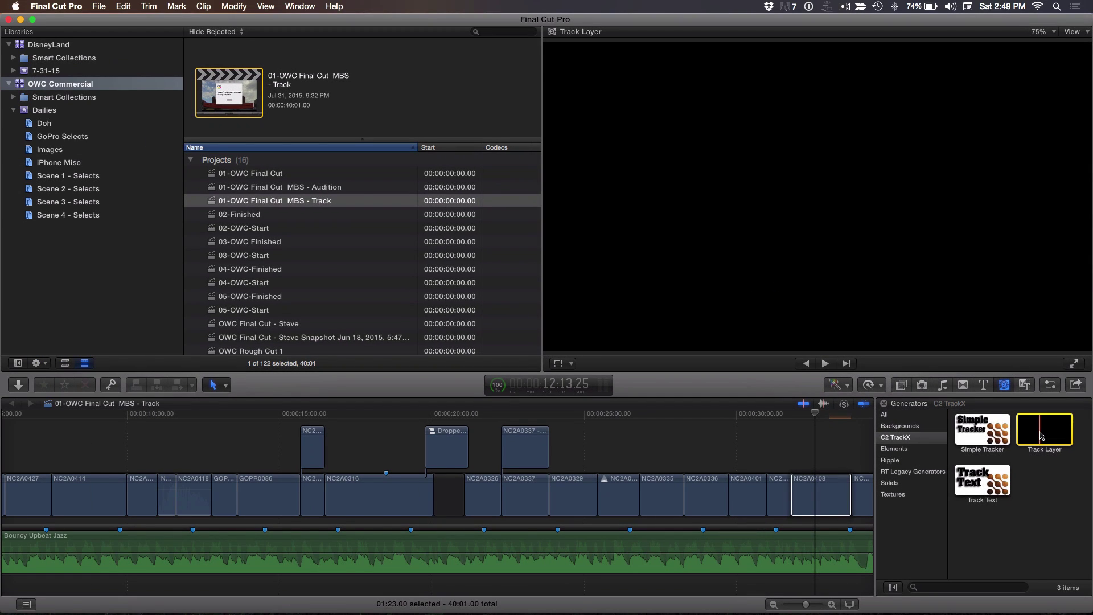
{"action": "key", "text": "q"}
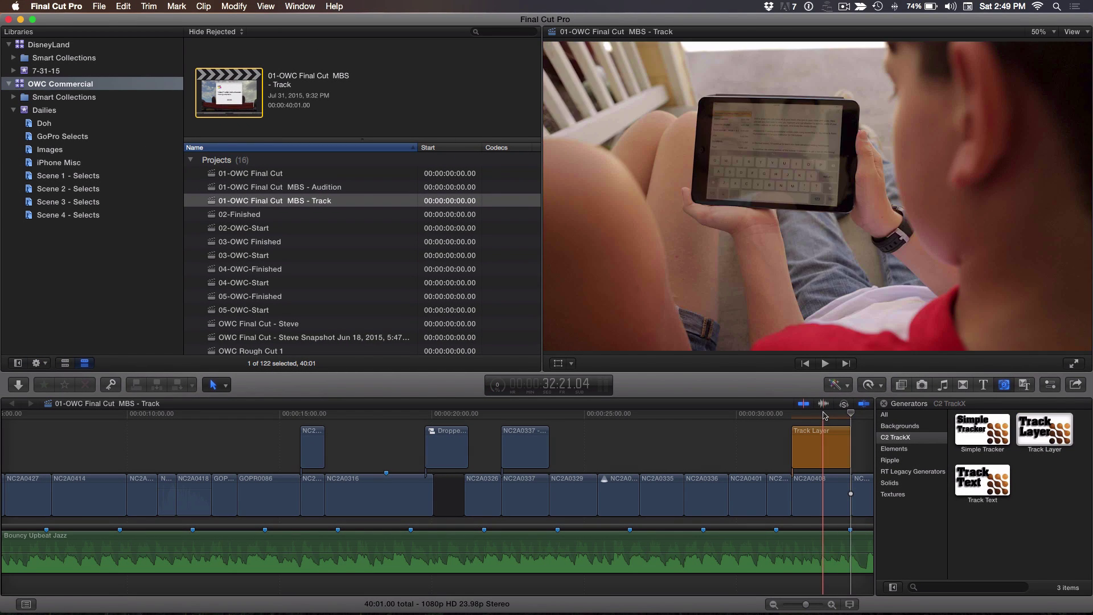
- Draw a closed TrackX polygon on the iPad screen's corners and select the shape
{"action": "left_click", "coordinate": [1004, 386]}
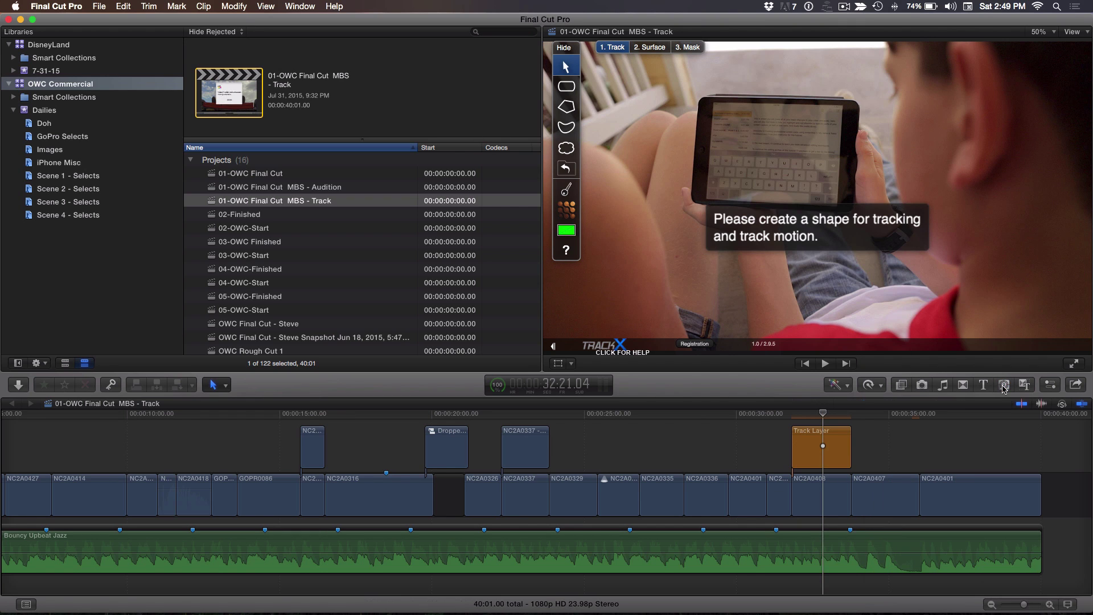
{"action": "left_click", "coordinate": [823, 413]}
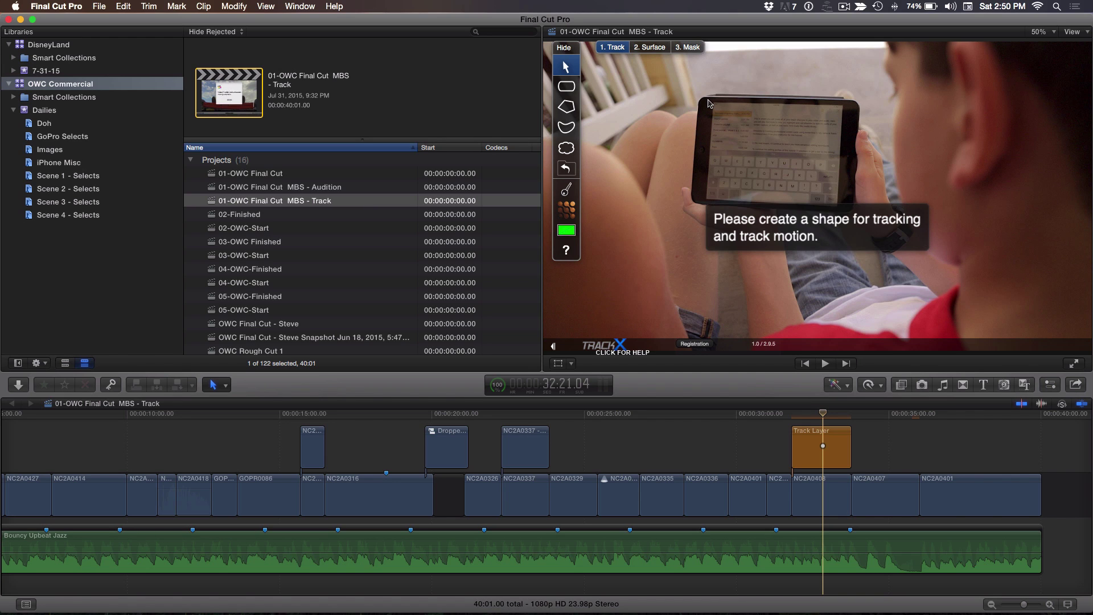
{"action": "left_click", "coordinate": [567, 108]}
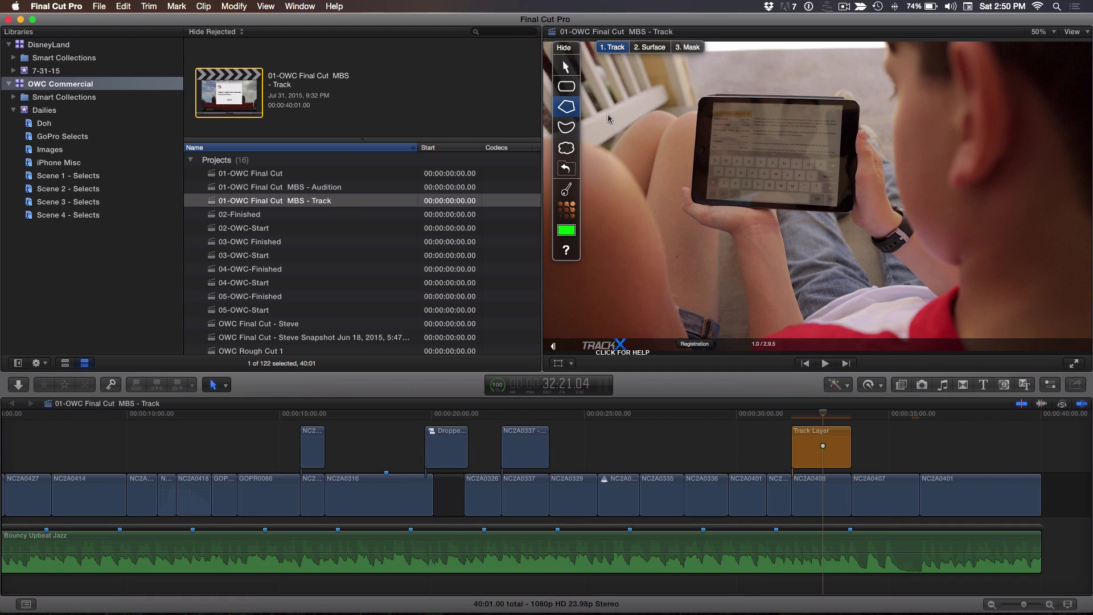
{"action": "left_click", "coordinate": [713, 104]}
{"action": "left_click", "coordinate": [836, 207]}
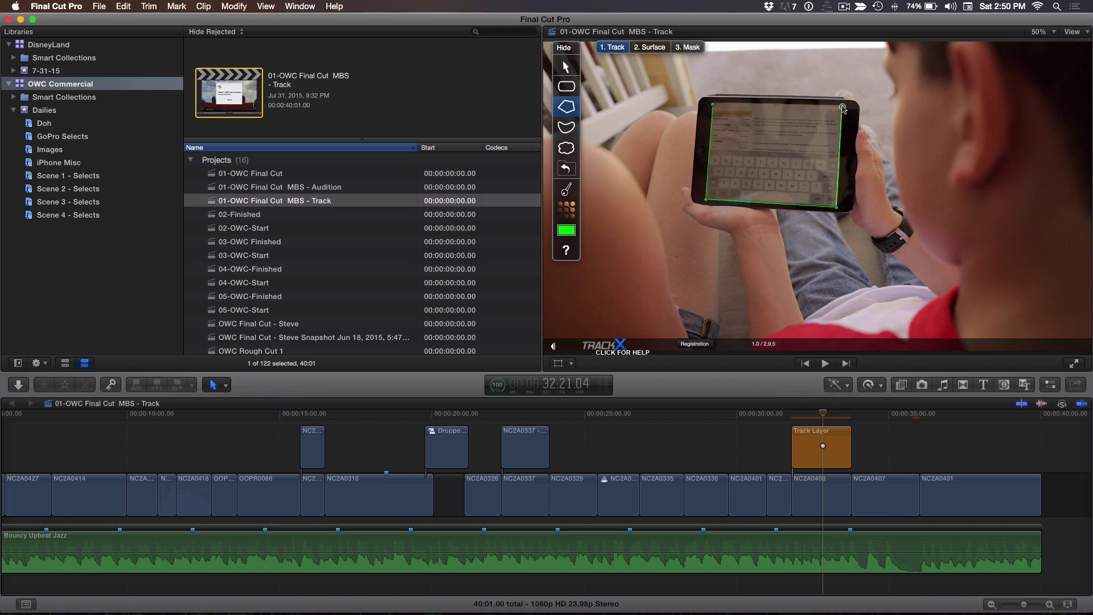
{"action": "left_click", "coordinate": [842, 105]}
{"action": "left_click", "coordinate": [714, 105]}
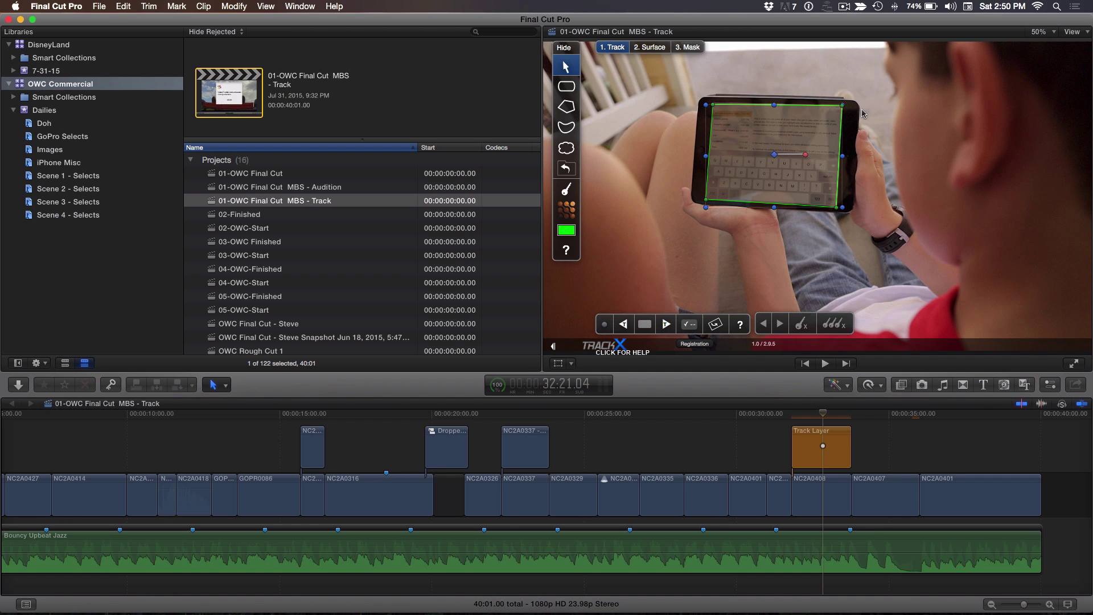
{"action": "left_click", "coordinate": [714, 105]}
- Track the iPad shape forward from 31:20.00, then advance to the Surface stage
{"action": "left_click", "coordinate": [823, 413]}
{"action": "left_click_drag", "start_coordinate": [823, 412], "coordinate": [791, 413]}
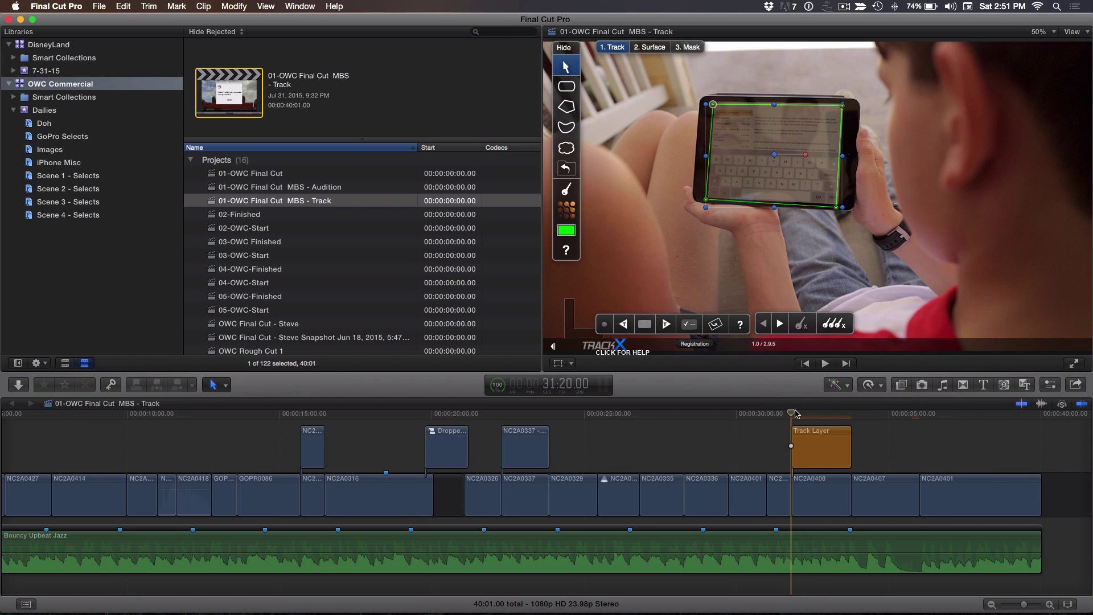
{"action": "left_click", "coordinate": [666, 324]}
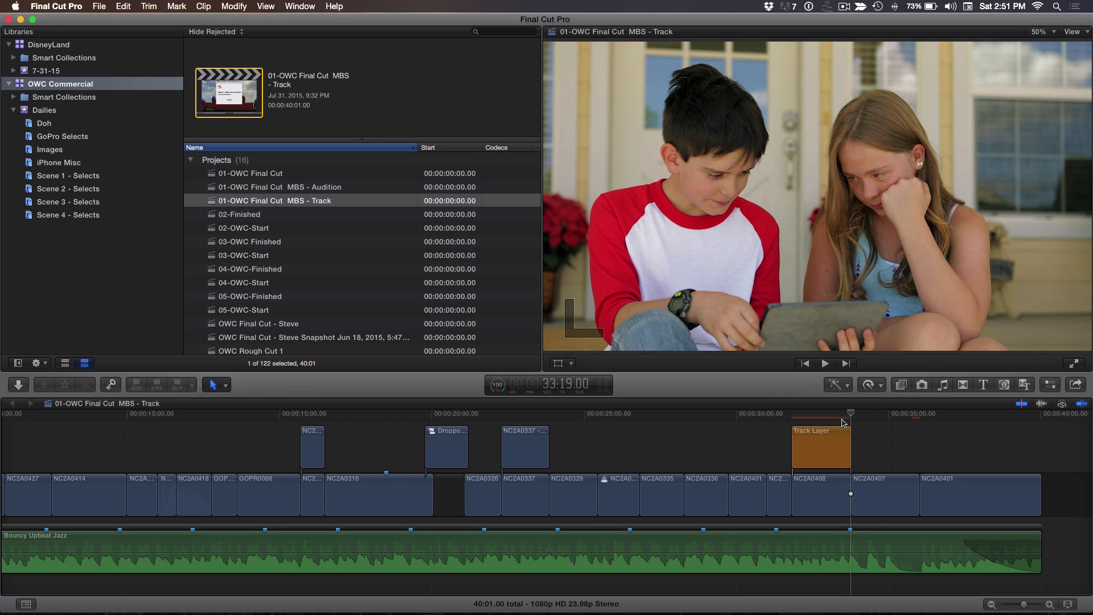
{"action": "left_click_drag", "start_coordinate": [843, 423], "coordinate": [820, 399]}
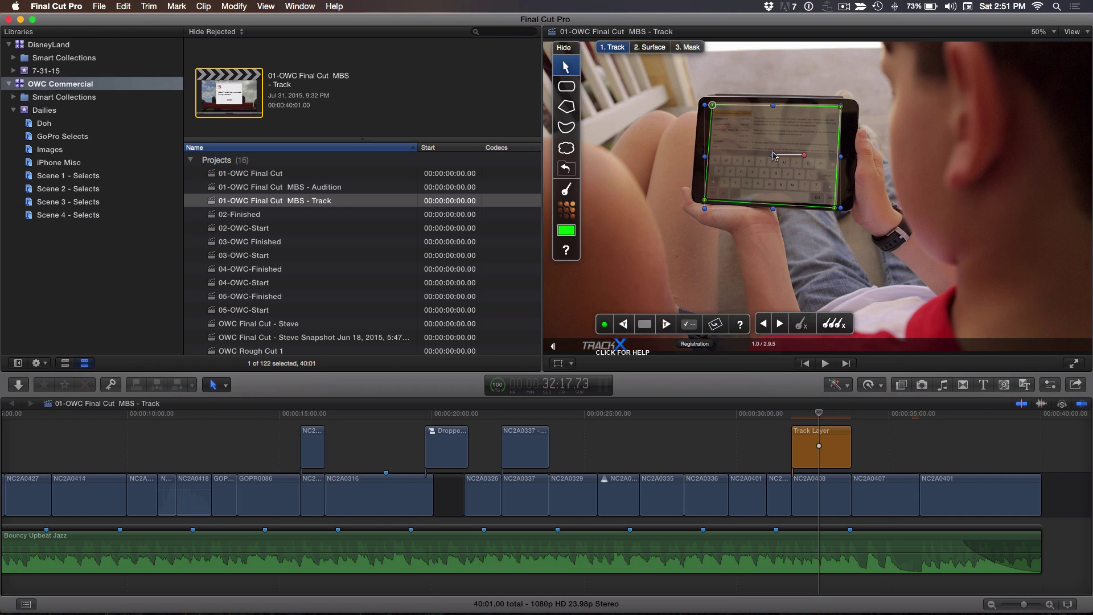
{"action": "left_click", "coordinate": [650, 48]}
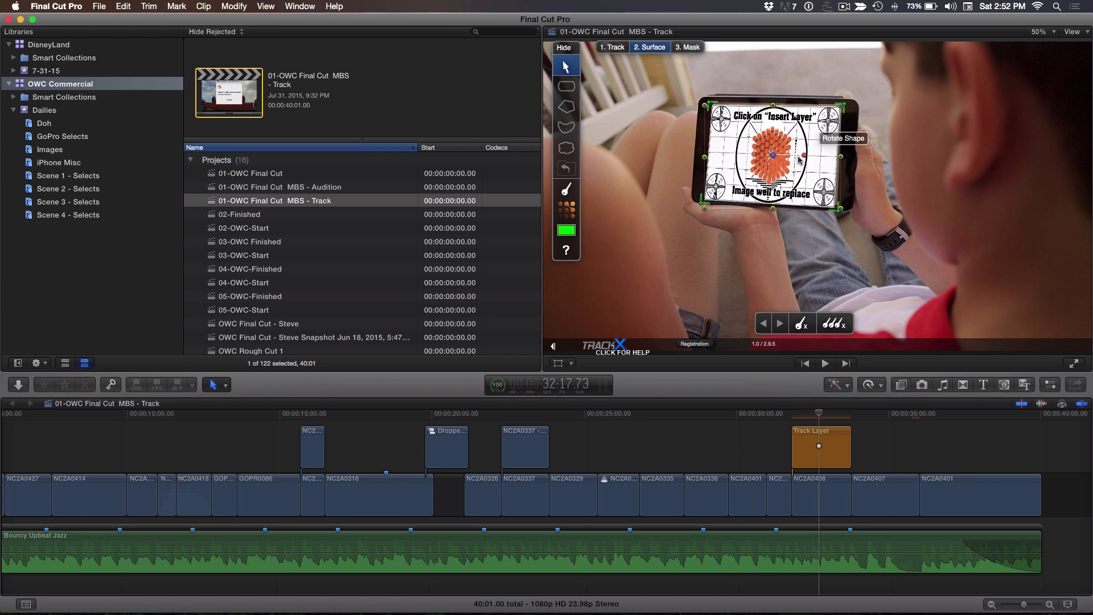
- Review the Helmet Cam POV1 road footage in the Scene 4 - Selects event
{"action": "left_click", "coordinate": [48, 215]}
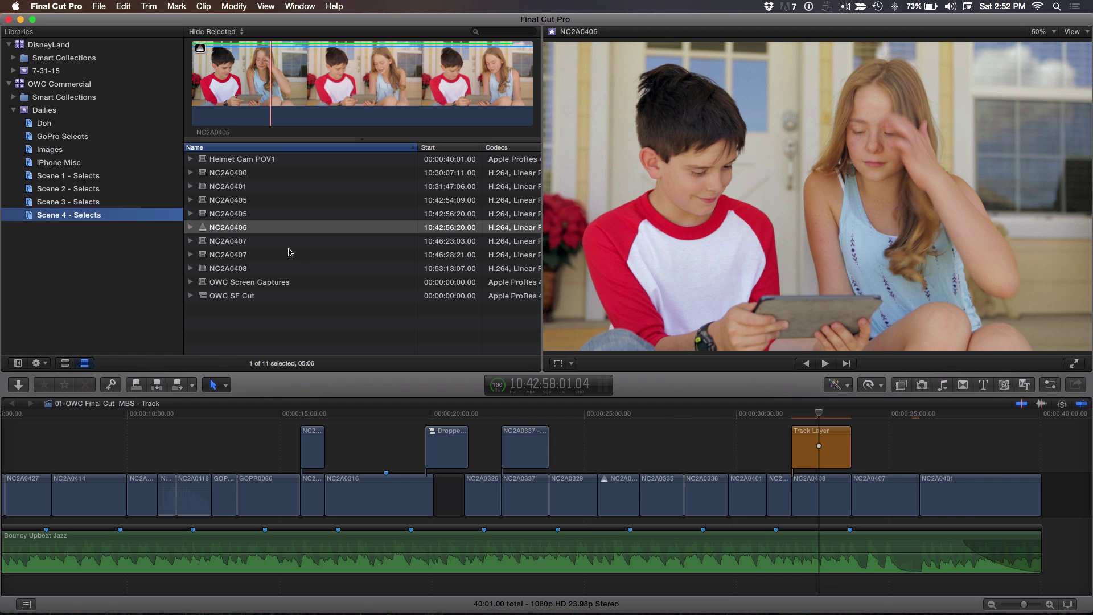
{"action": "left_click", "coordinate": [239, 162]}
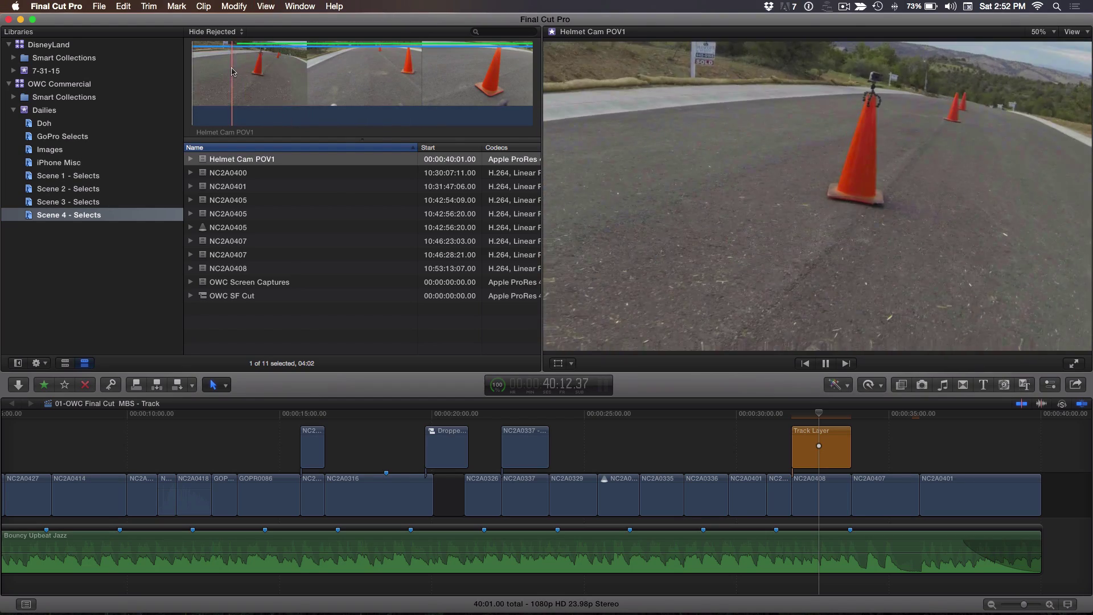
{"action": "key", "text": "space"}
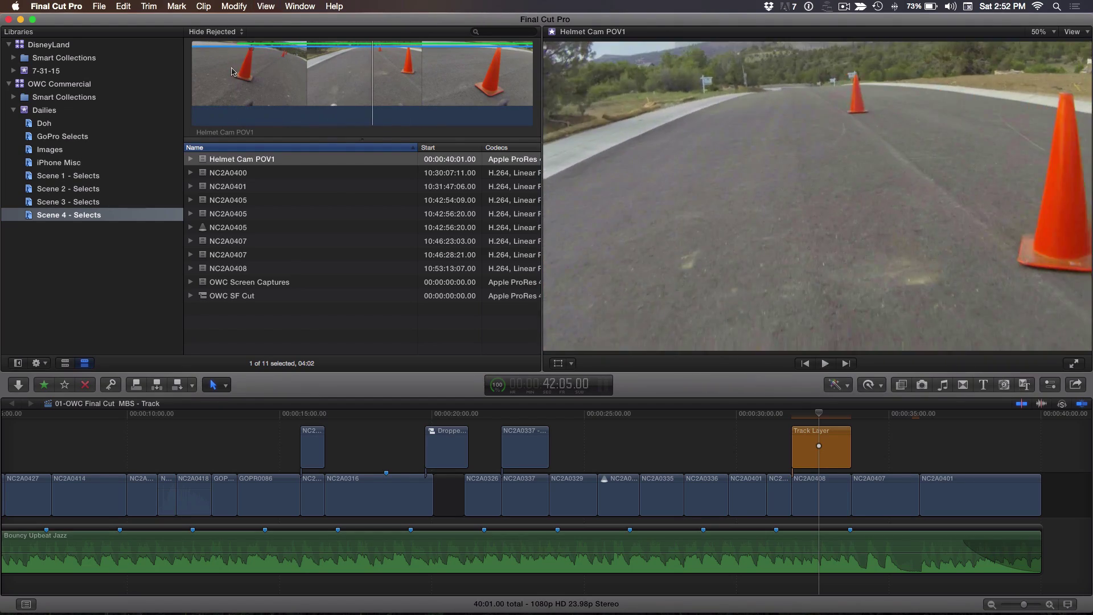
{"action": "key", "text": "j"}
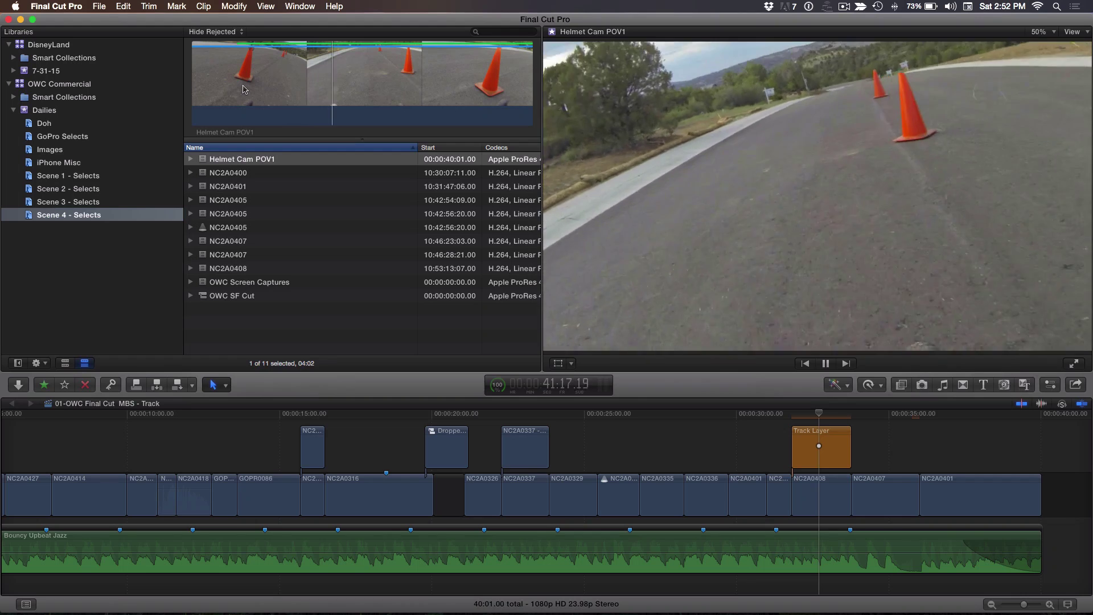
{"action": "key", "text": "space"}
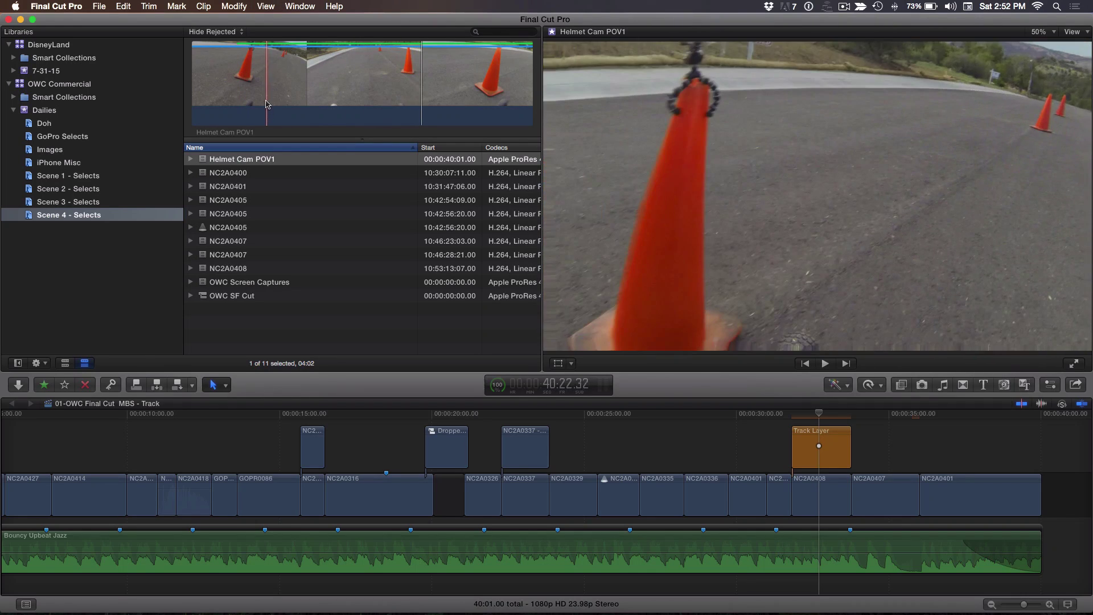
- Select the Track Layer clip and show its published parameters in the Inspector
{"action": "left_click", "coordinate": [843, 434]}
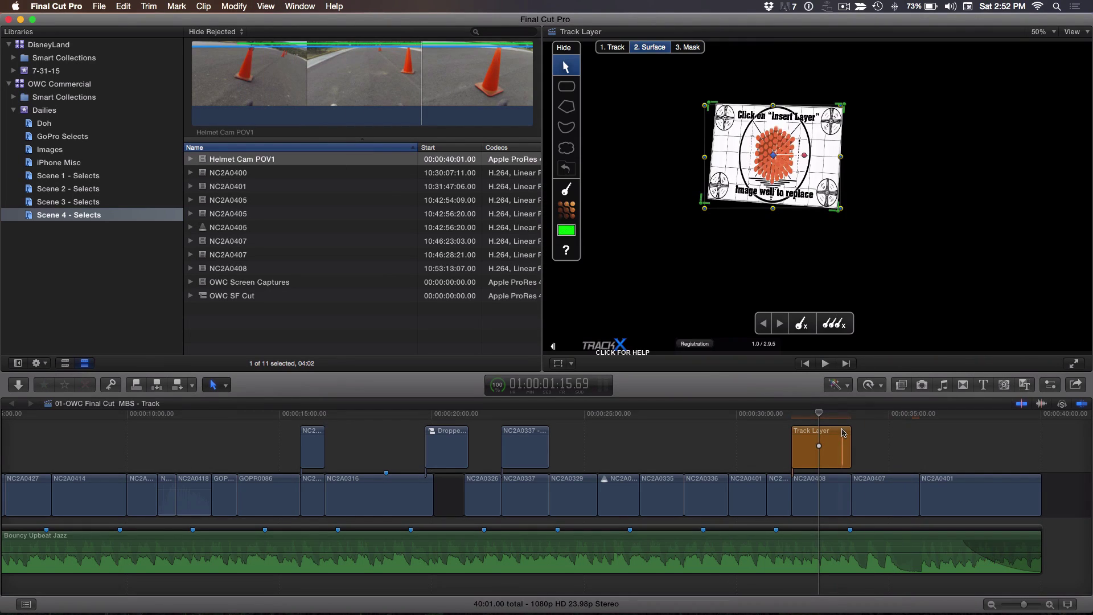
{"action": "left_click", "coordinate": [819, 446]}
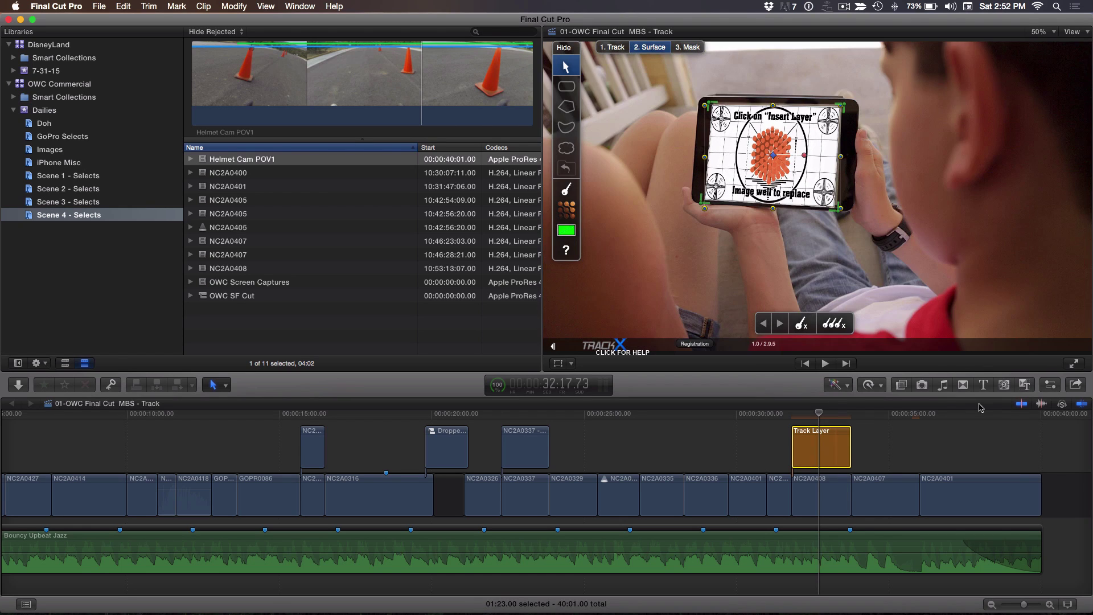
{"action": "left_click", "coordinate": [1050, 386]}
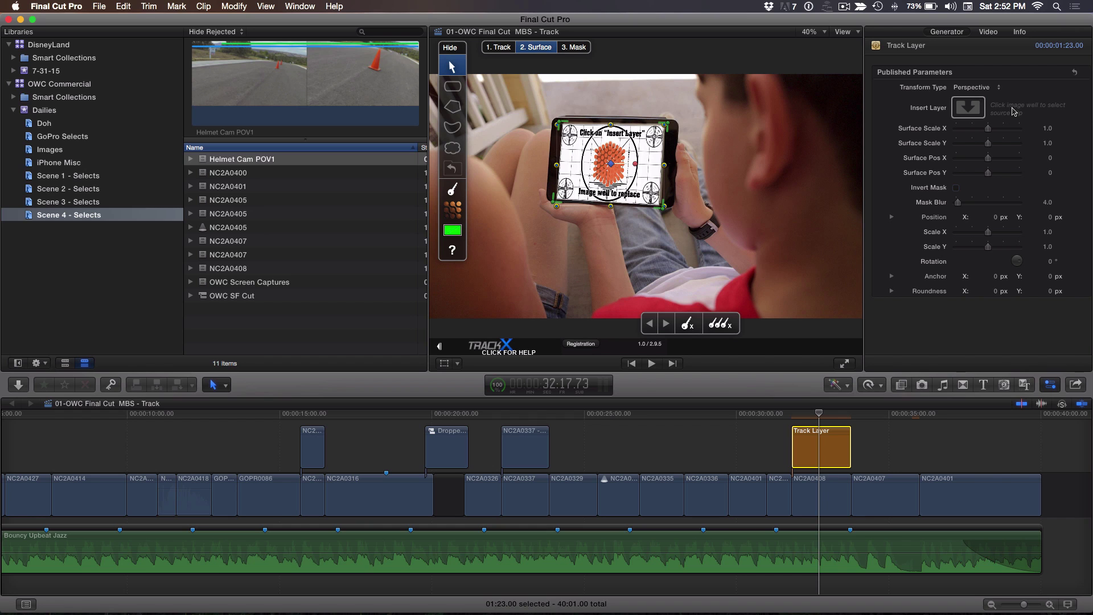
- Apply the Helmet Cam POV1 clip as the Track Layer's Insert Layer
{"action": "left_click", "coordinate": [973, 110]}
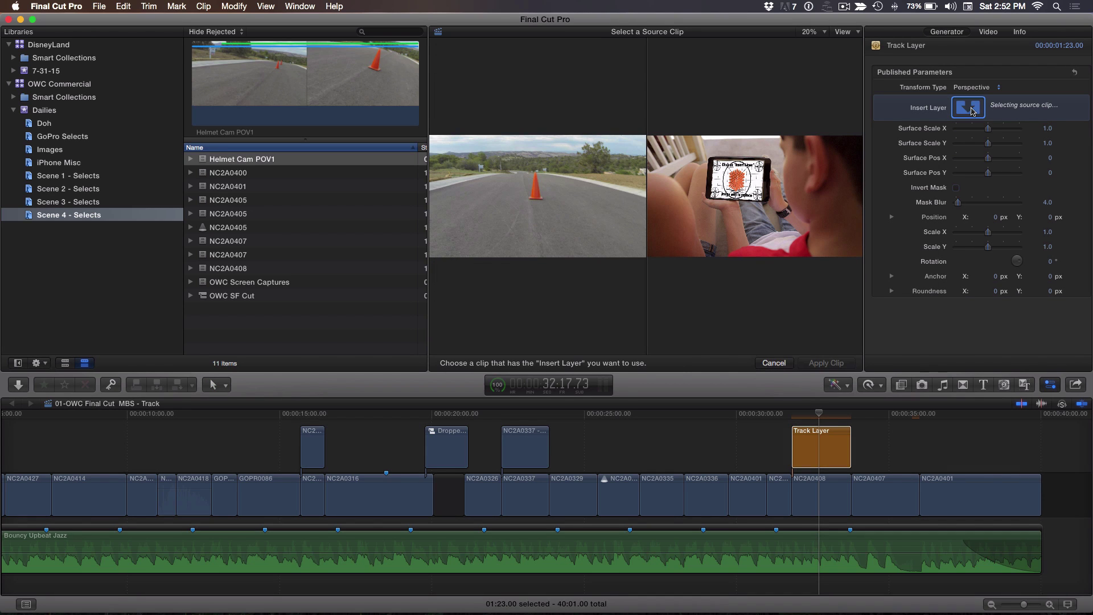
{"action": "left_click", "coordinate": [346, 123]}
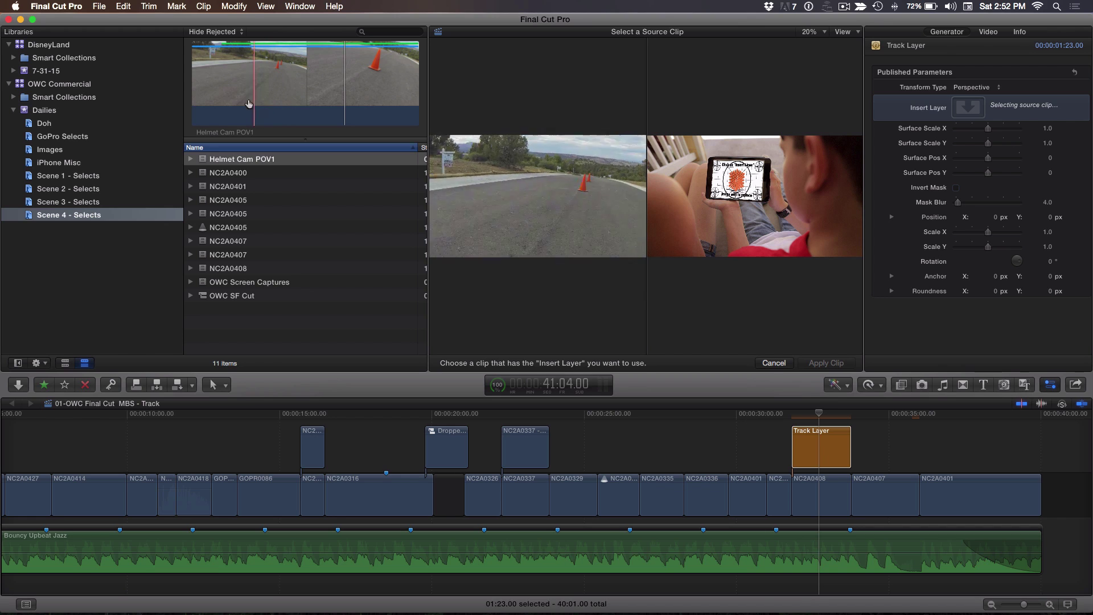
{"action": "left_click", "coordinate": [201, 90]}
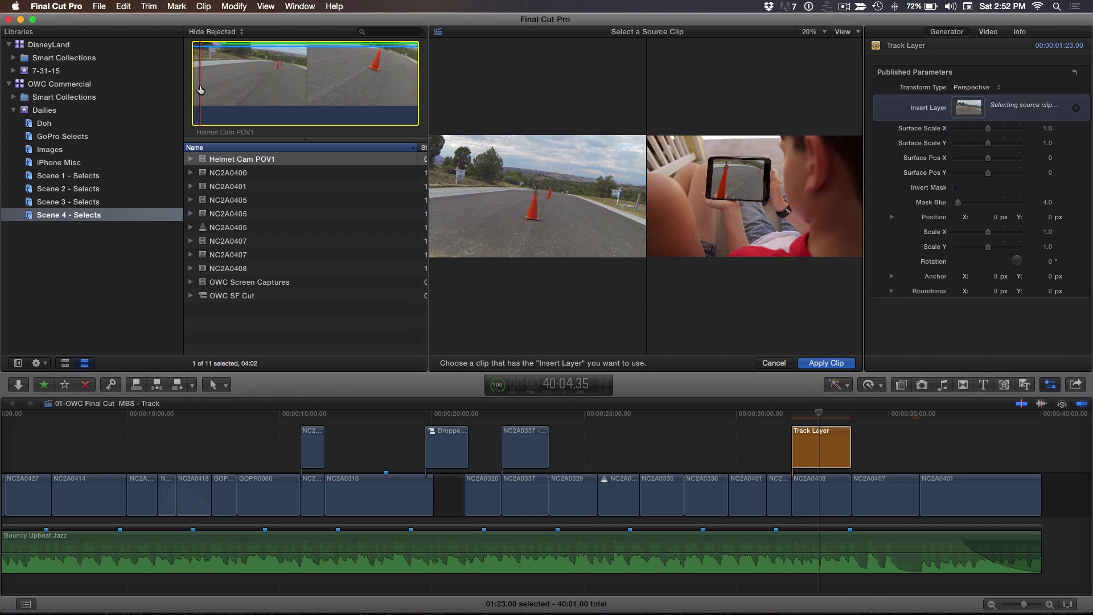
{"action": "left_click", "coordinate": [816, 363]}
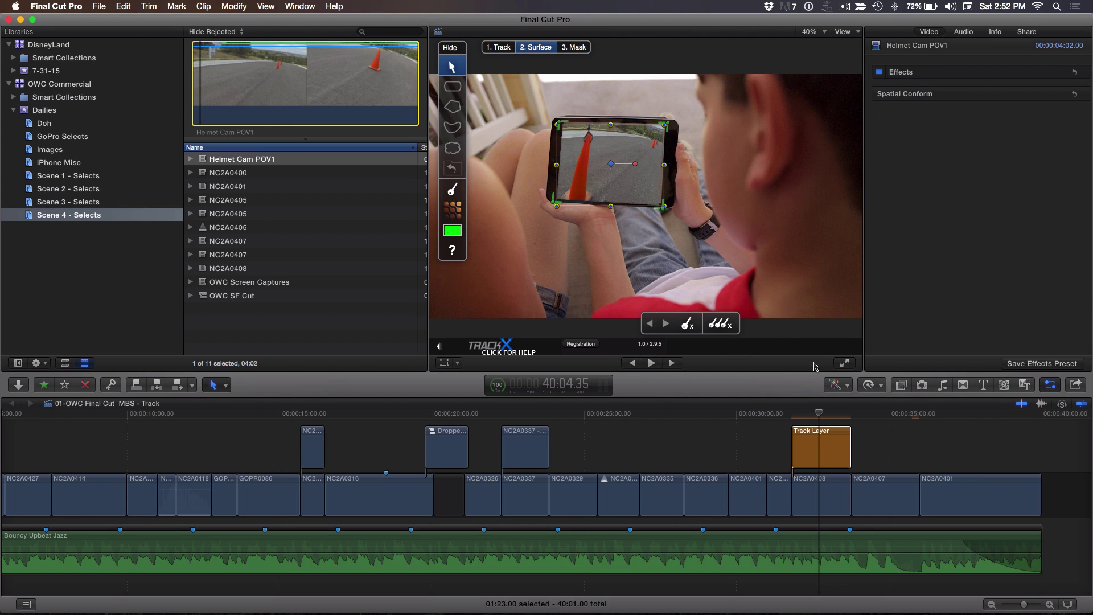
{"action": "left_click", "coordinate": [834, 447]}
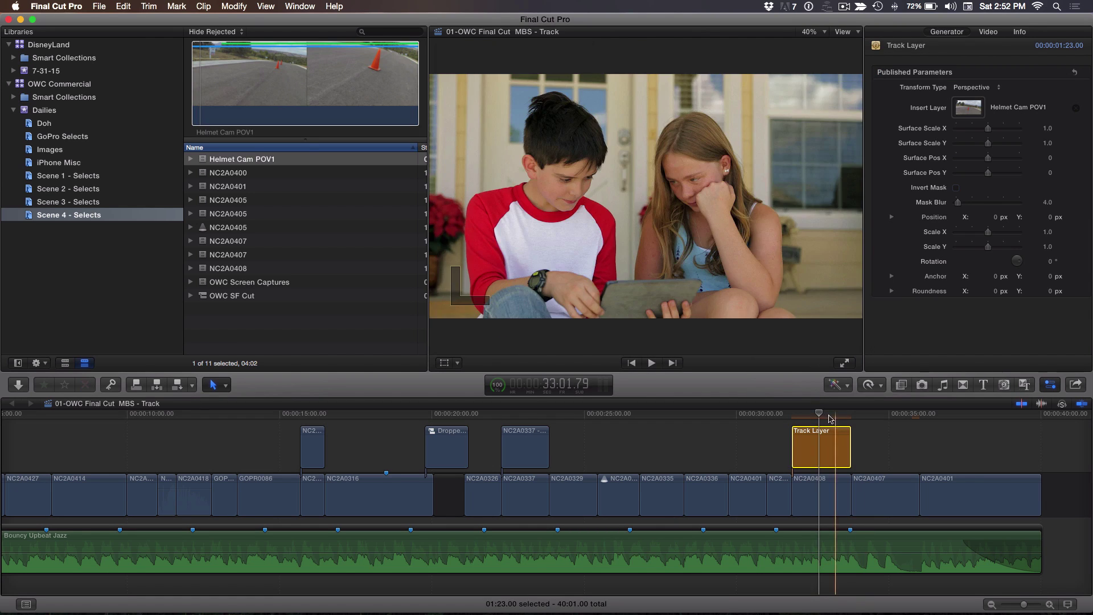
{"action": "left_click", "coordinate": [792, 414]}
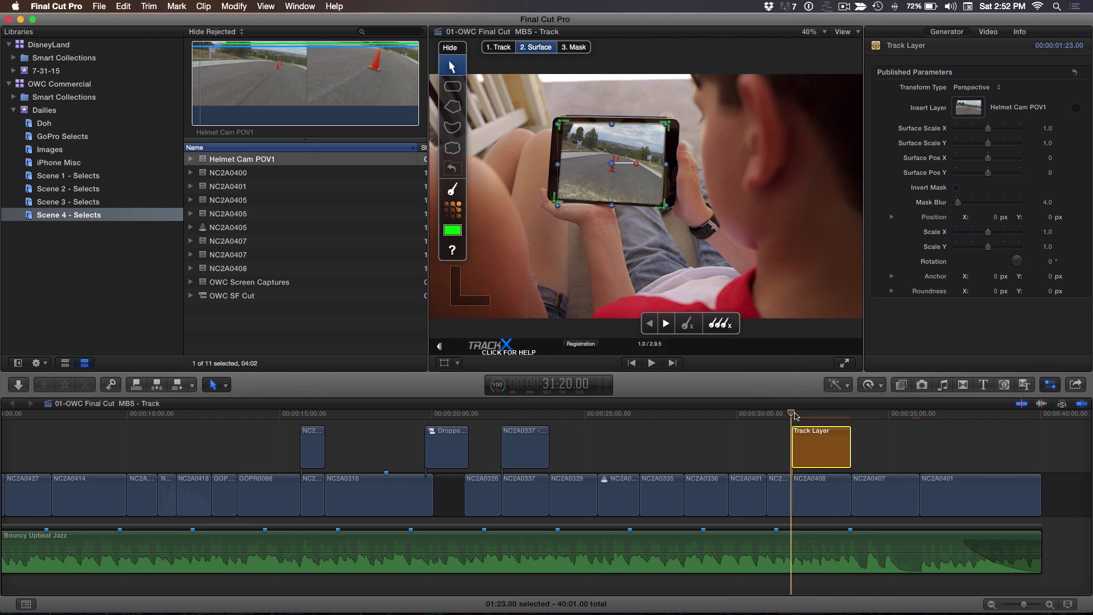
{"action": "key", "text": "space"}
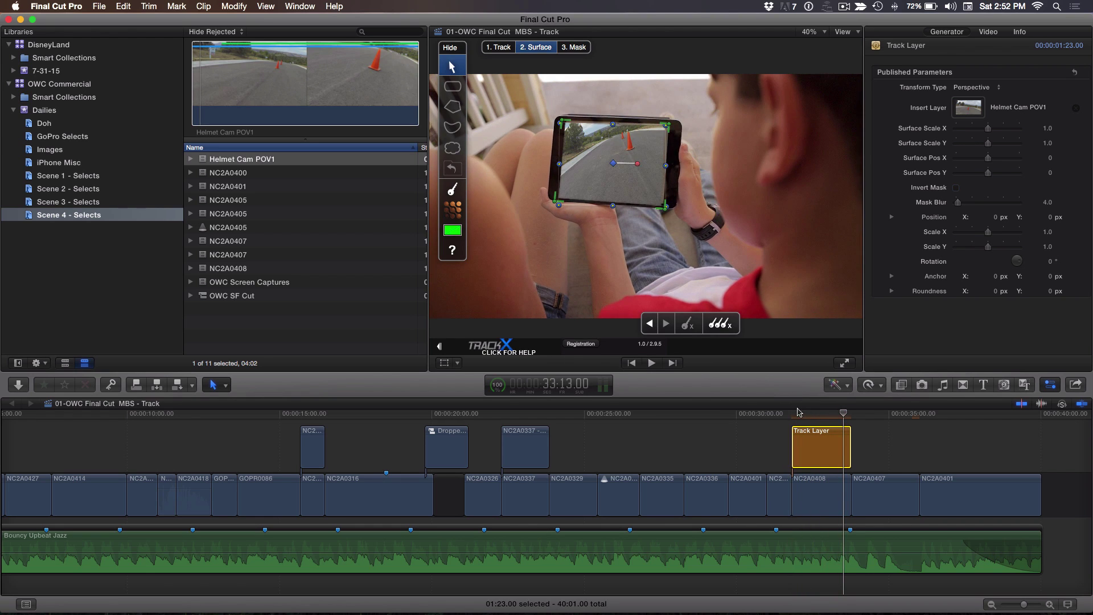
{"action": "left_click", "coordinate": [792, 414]}
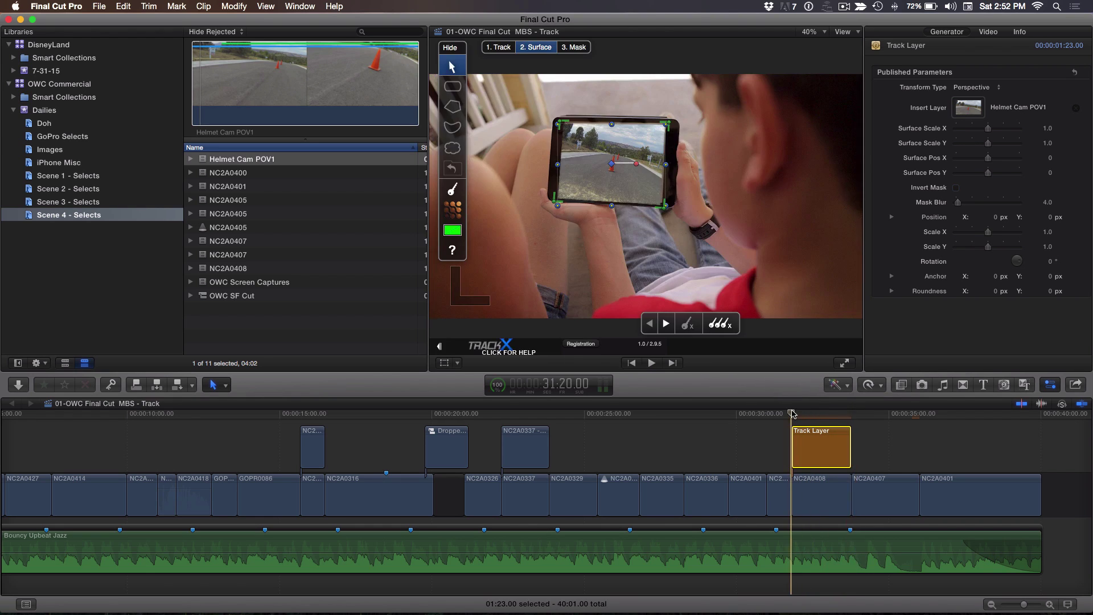
{"action": "key", "text": "space"}
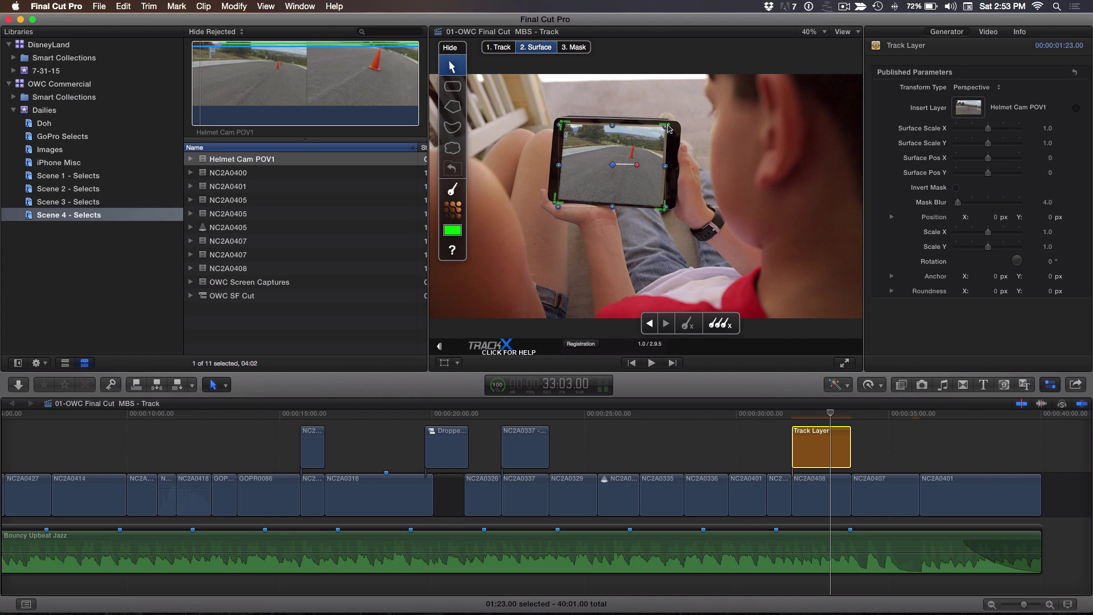
{"action": "key", "text": "super+equal"}
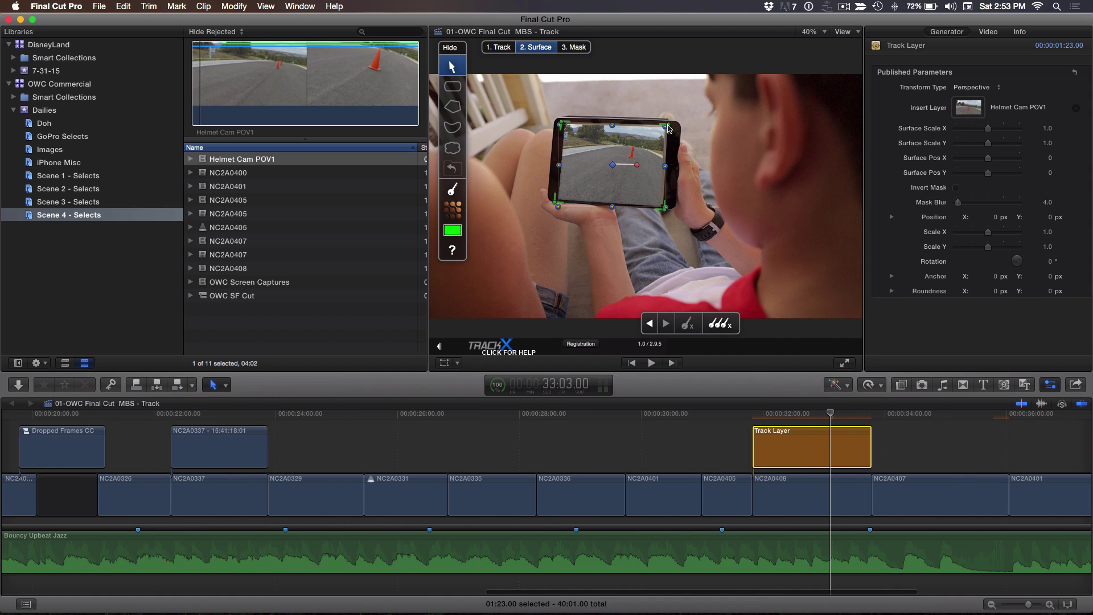
- At 75% viewer zoom, align the footage's corners to the iPad screen and widen its scale
{"action": "left_click", "coordinate": [823, 33]}
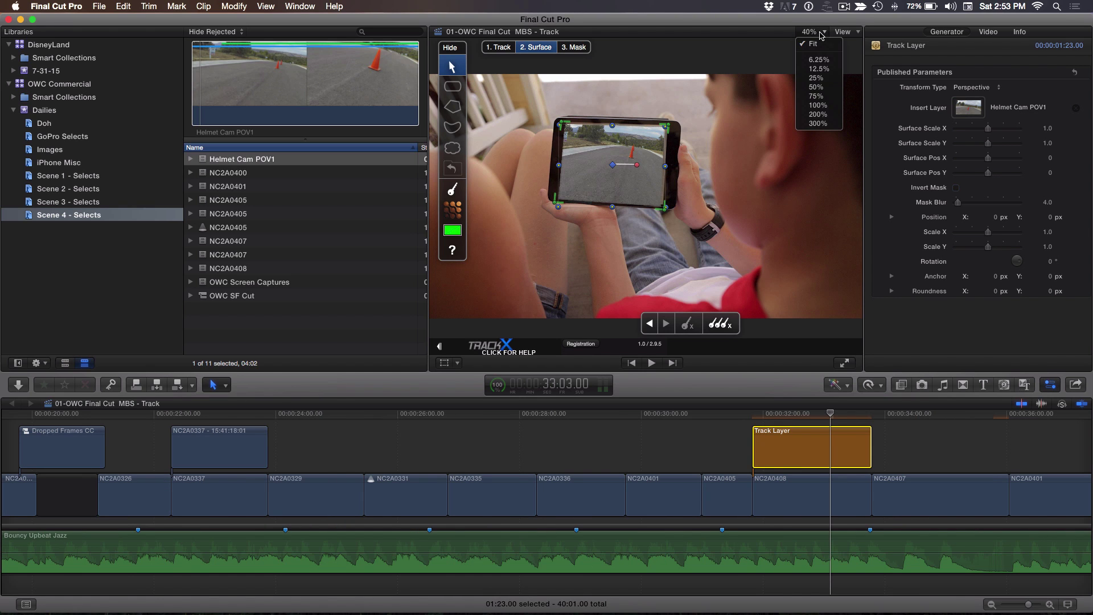
{"action": "left_click", "coordinate": [817, 96]}
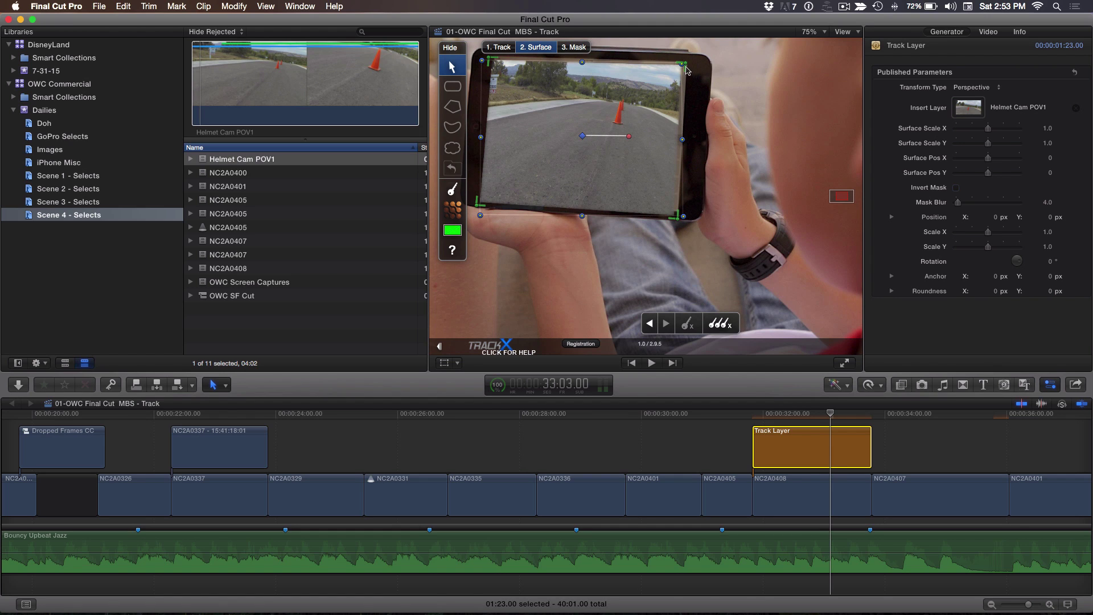
{"action": "left_click_drag", "start_coordinate": [686, 65], "coordinate": [692, 63]}
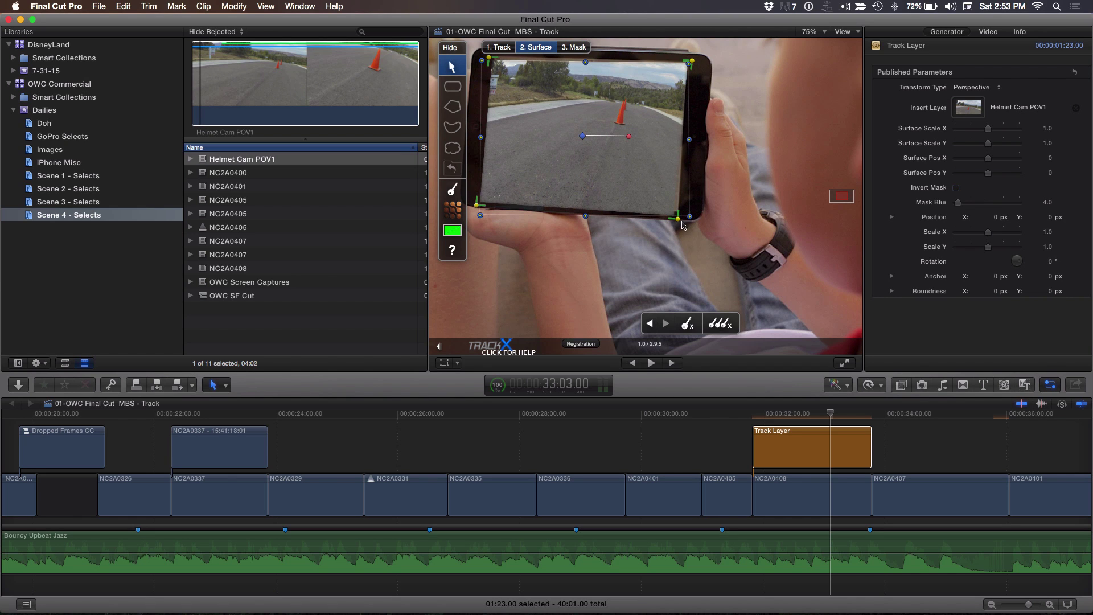
{"action": "left_click_drag", "start_coordinate": [680, 220], "coordinate": [682, 215]}
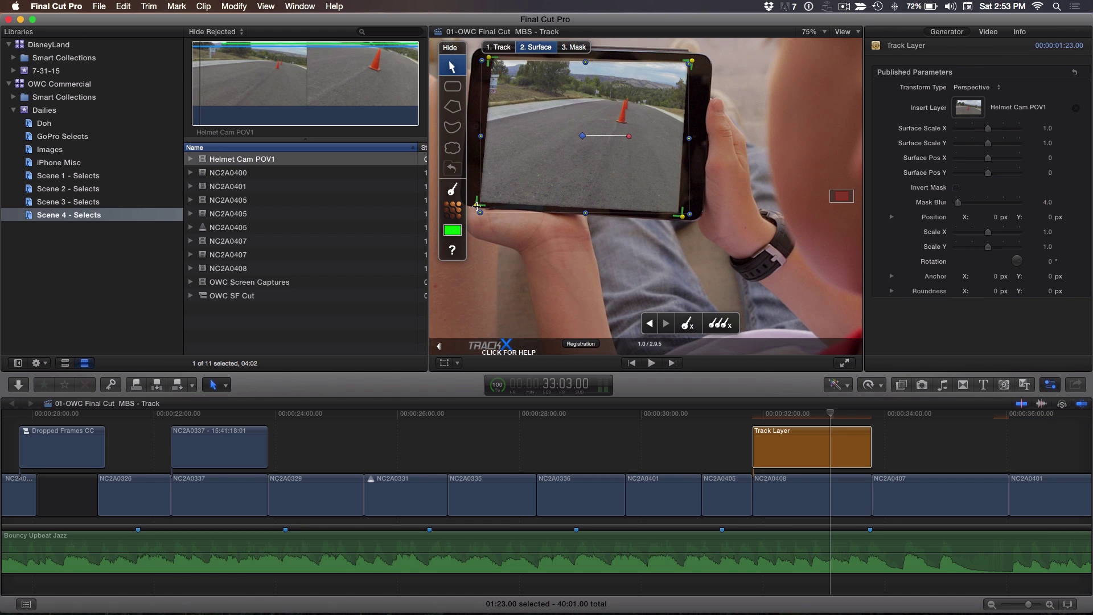
{"action": "left_click_drag", "start_coordinate": [476, 206], "coordinate": [476, 204]}
{"action": "left_click_drag", "start_coordinate": [989, 131], "coordinate": [993, 150]}
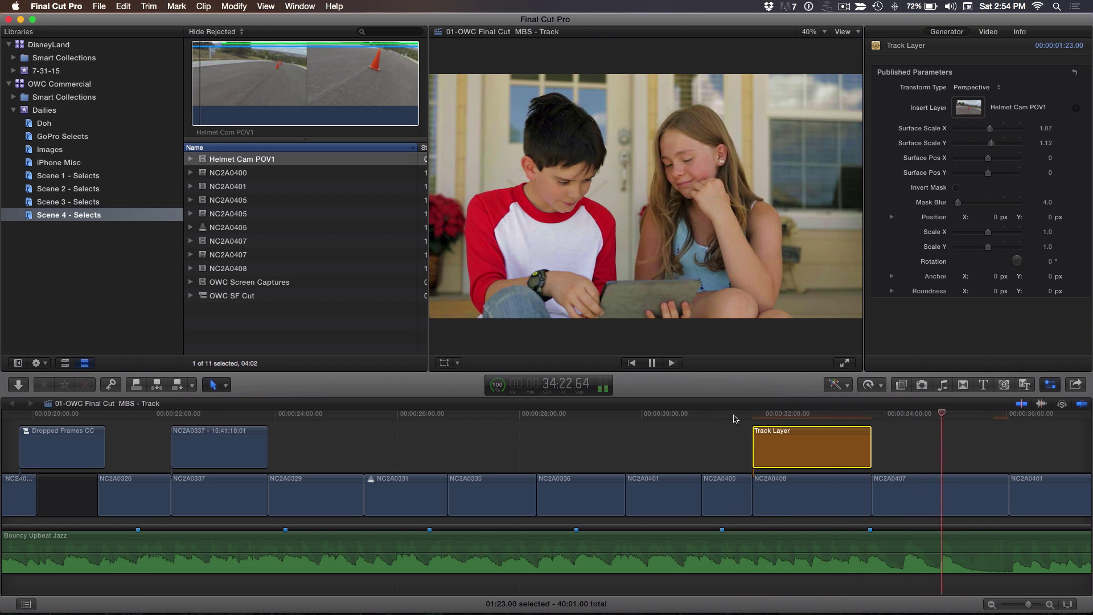
{"action": "key", "text": "space"}
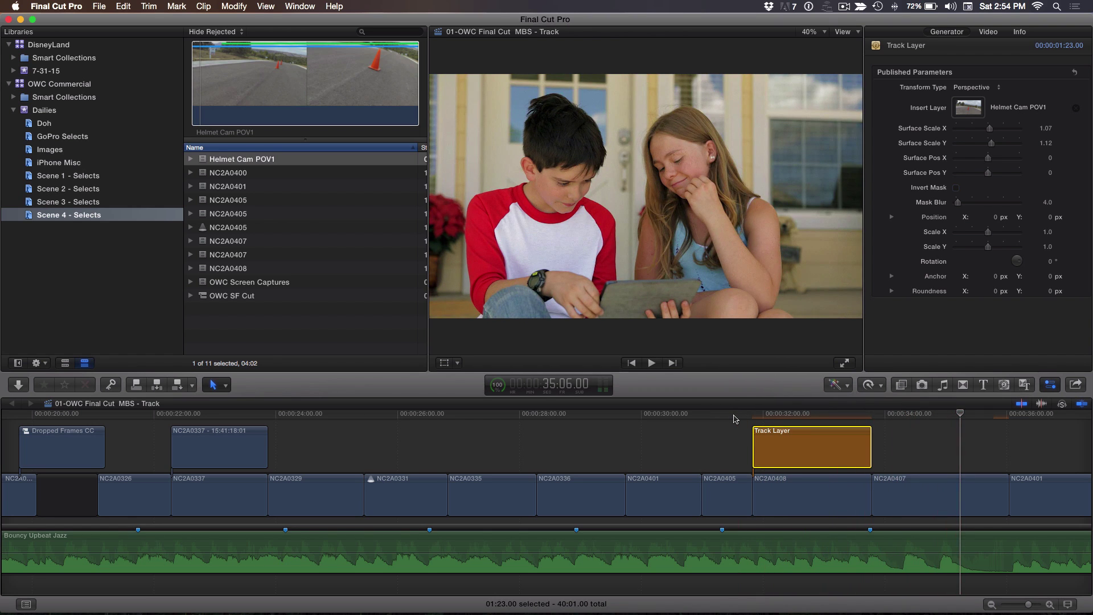